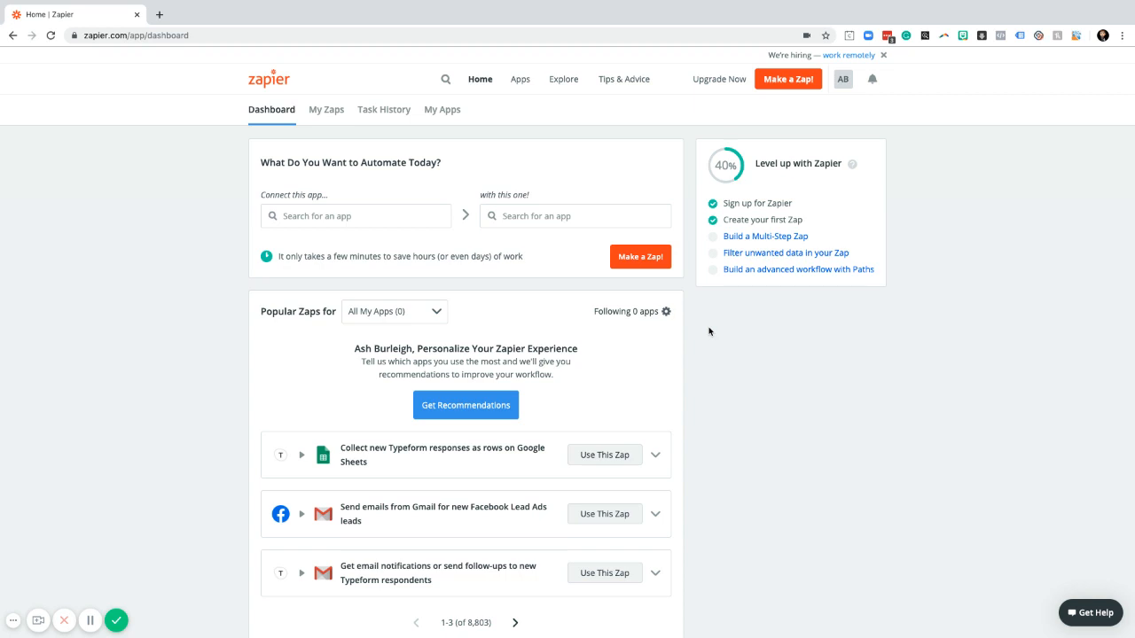
Create a new Zap triggered by the Client Added event in PT Distinction.
click(788, 79)
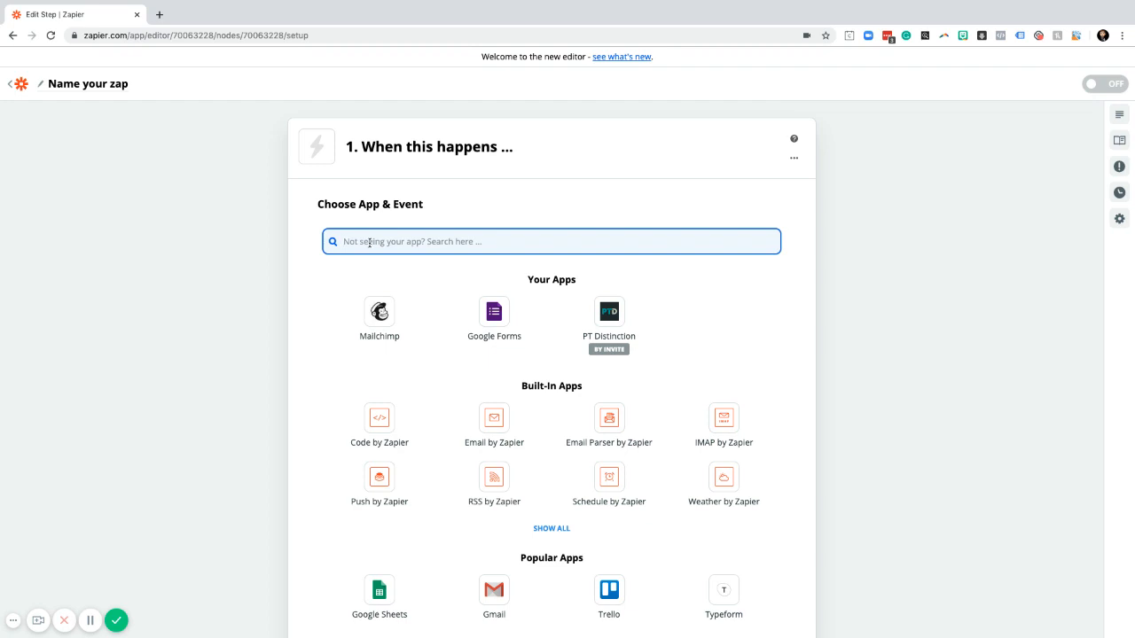
click(608, 315)
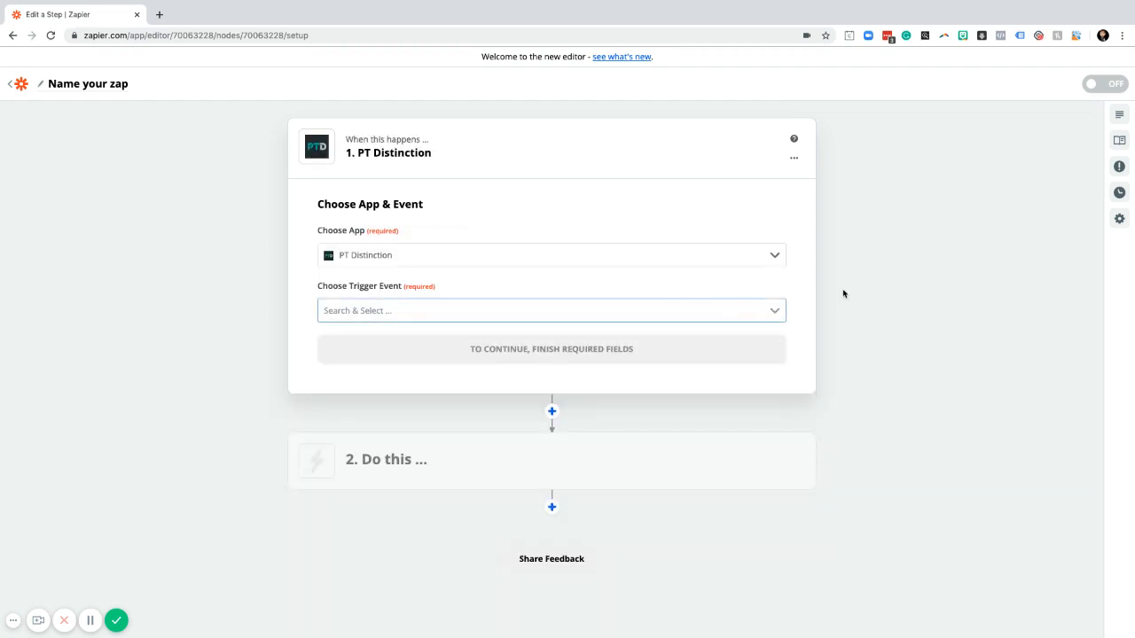
click(775, 312)
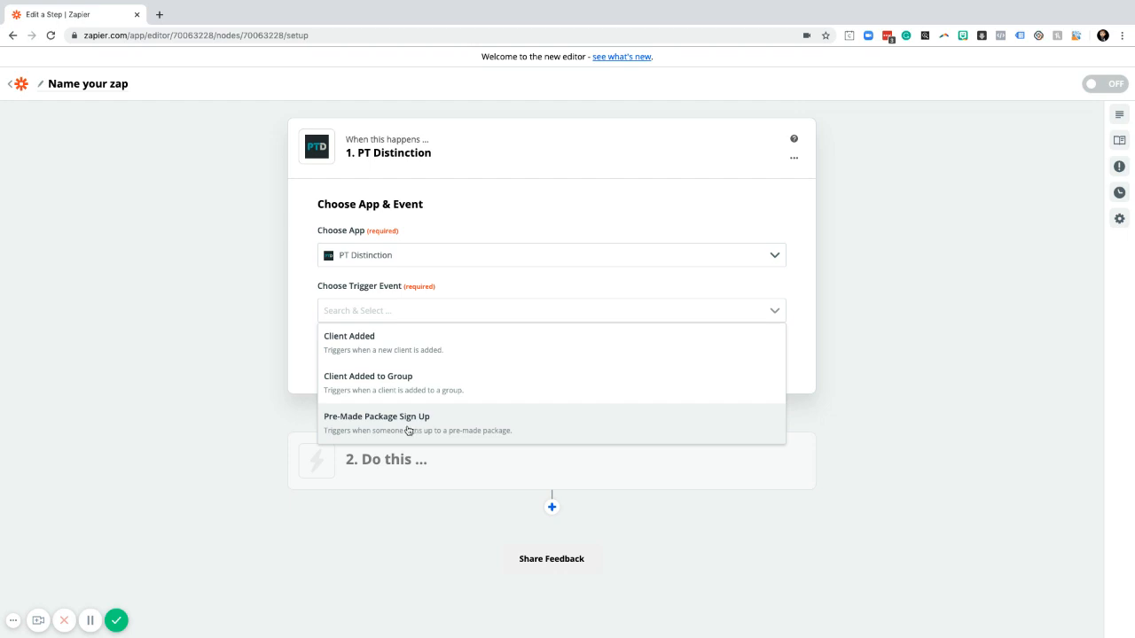
click(368, 346)
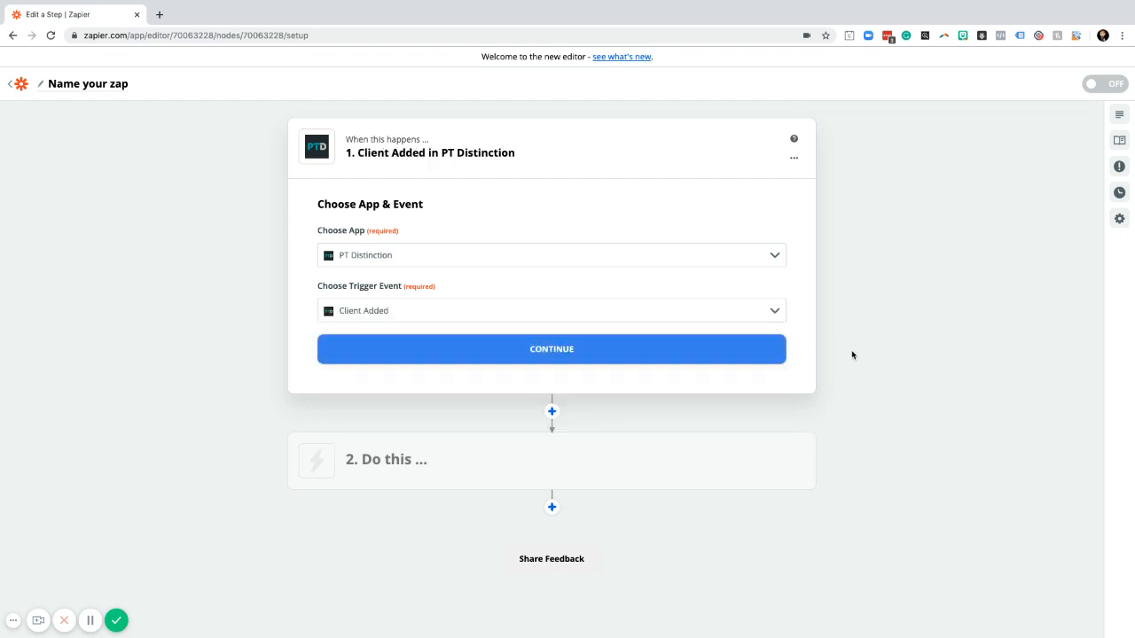
click(552, 355)
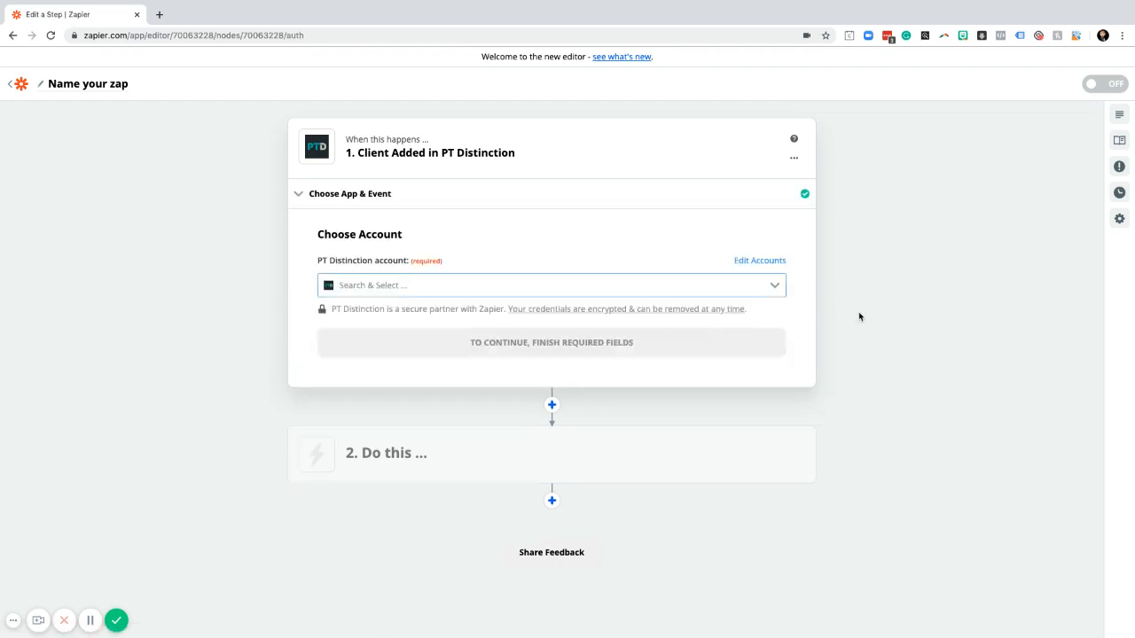
Use the existing PT Distinction account for the trigger and skip the trigger's data test.
click(775, 288)
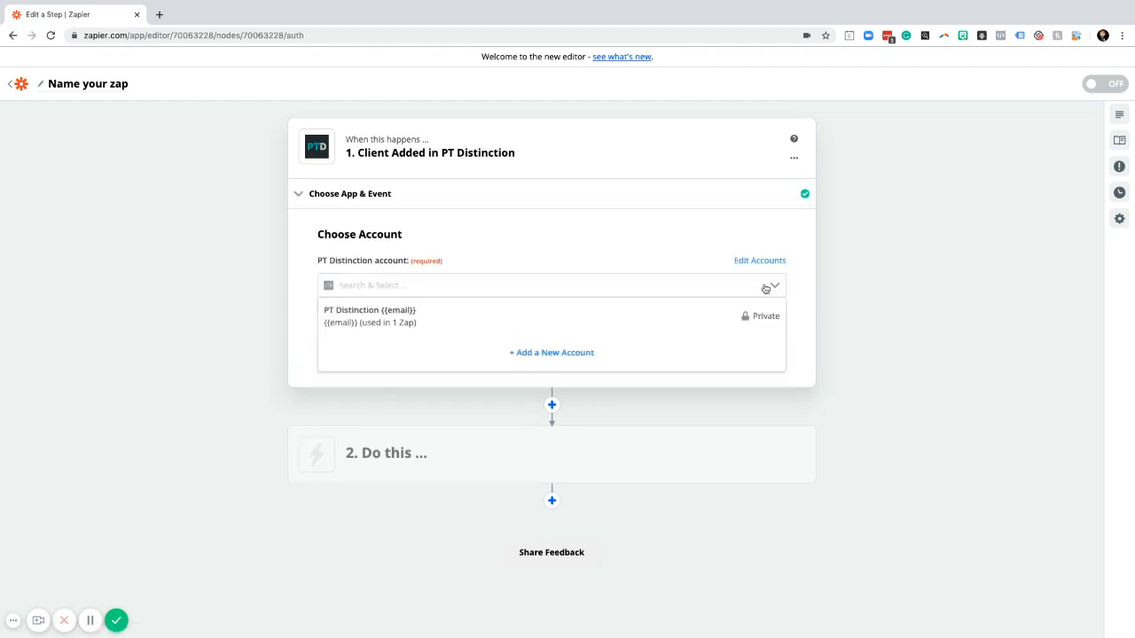
click(386, 319)
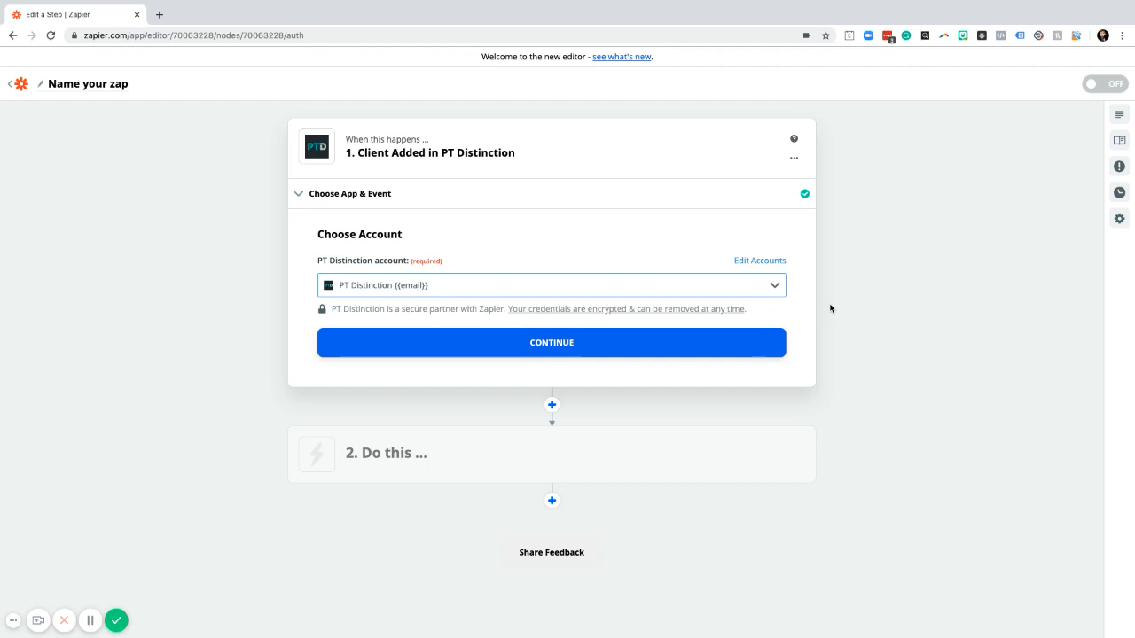
click(551, 345)
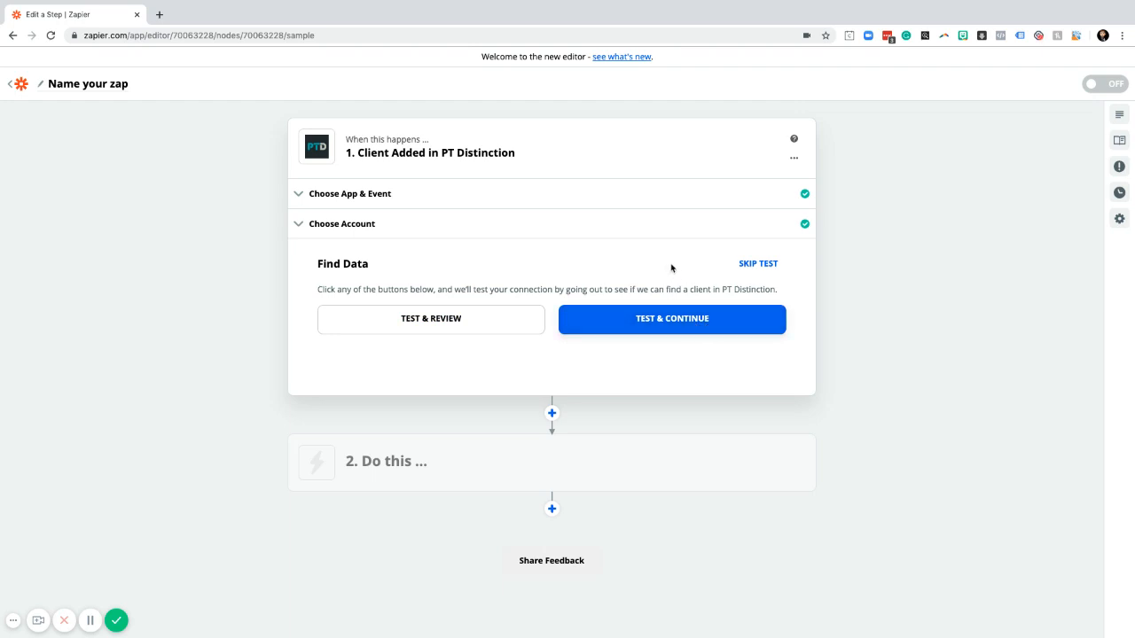
click(752, 266)
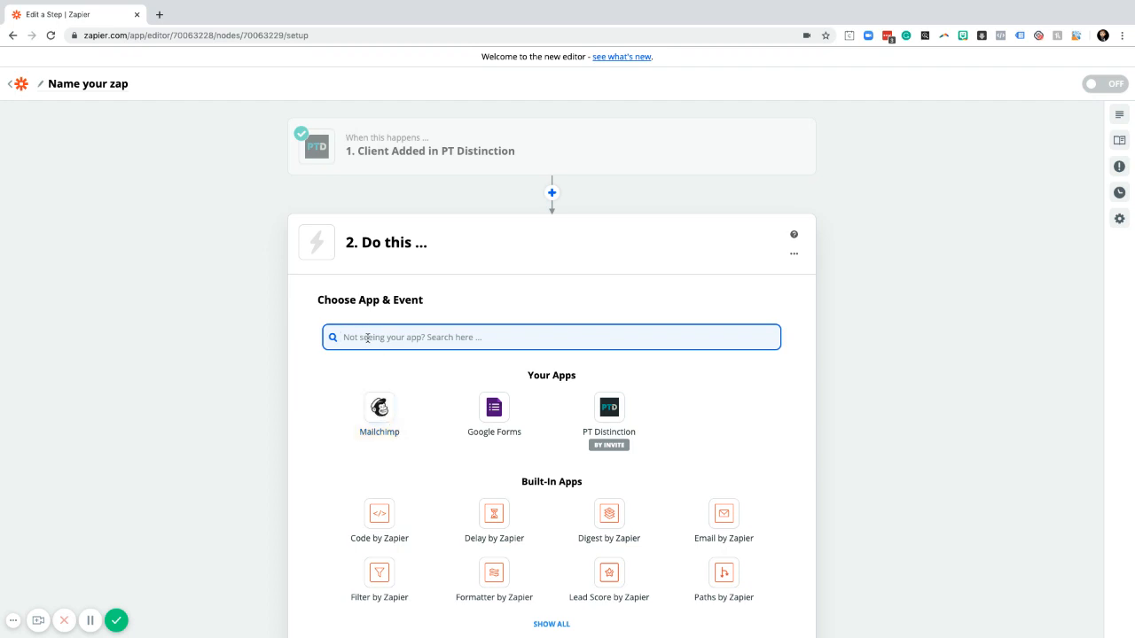
Set the Zap's action to Mailchimp with the Add/Update Subscriber event, after looking through the available action events.
click(379, 409)
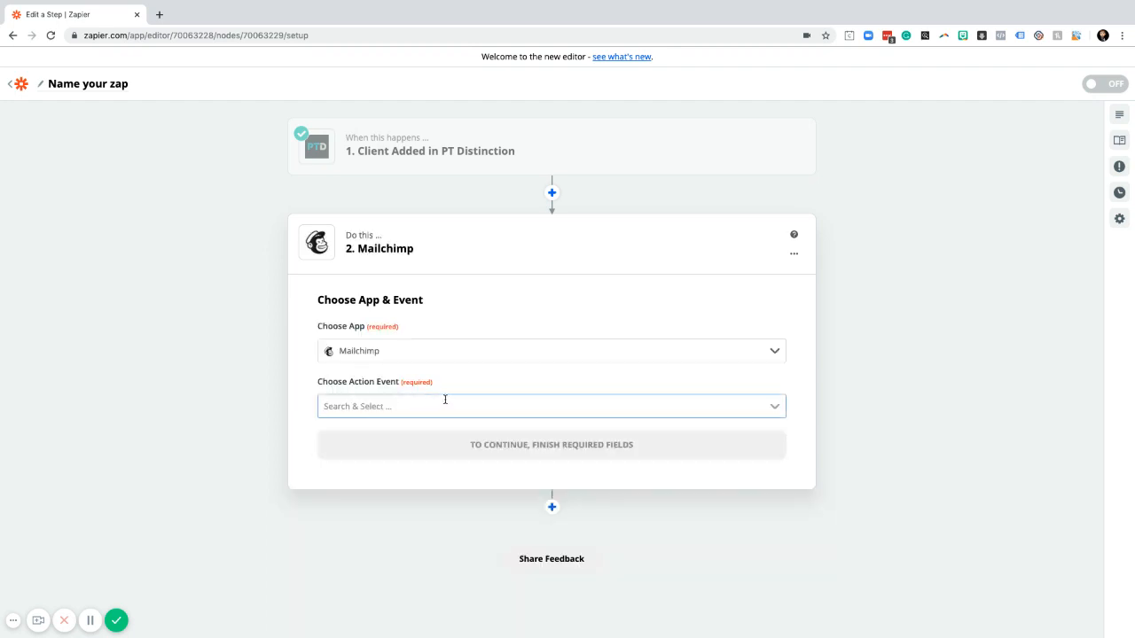
click(774, 407)
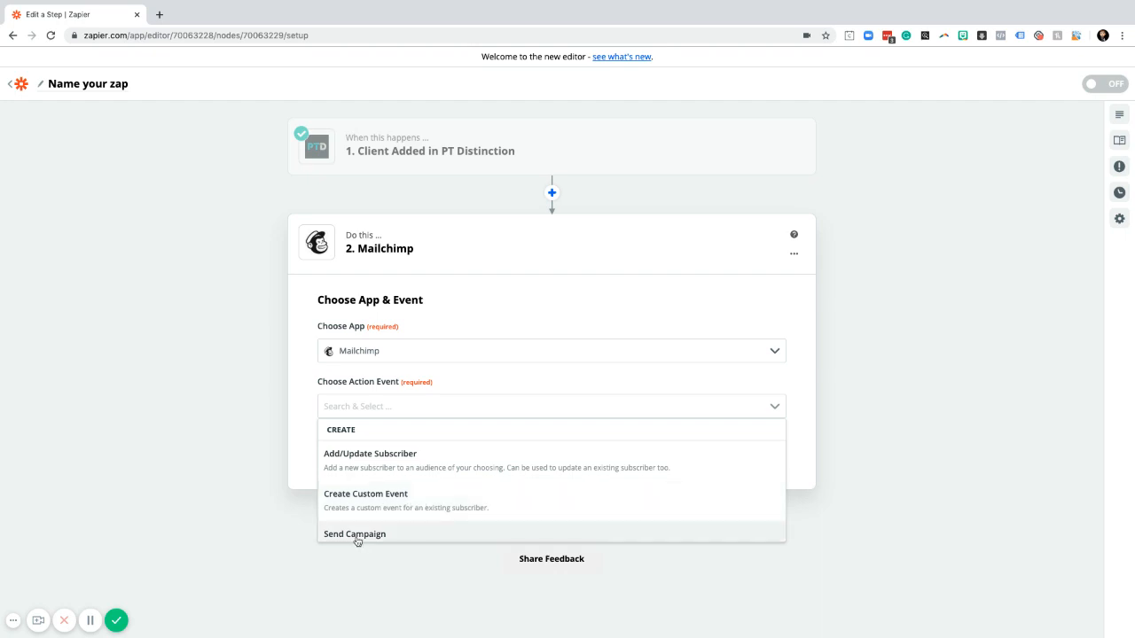
scroll(372, 527, down, 2)
scroll(388, 473, down, 2)
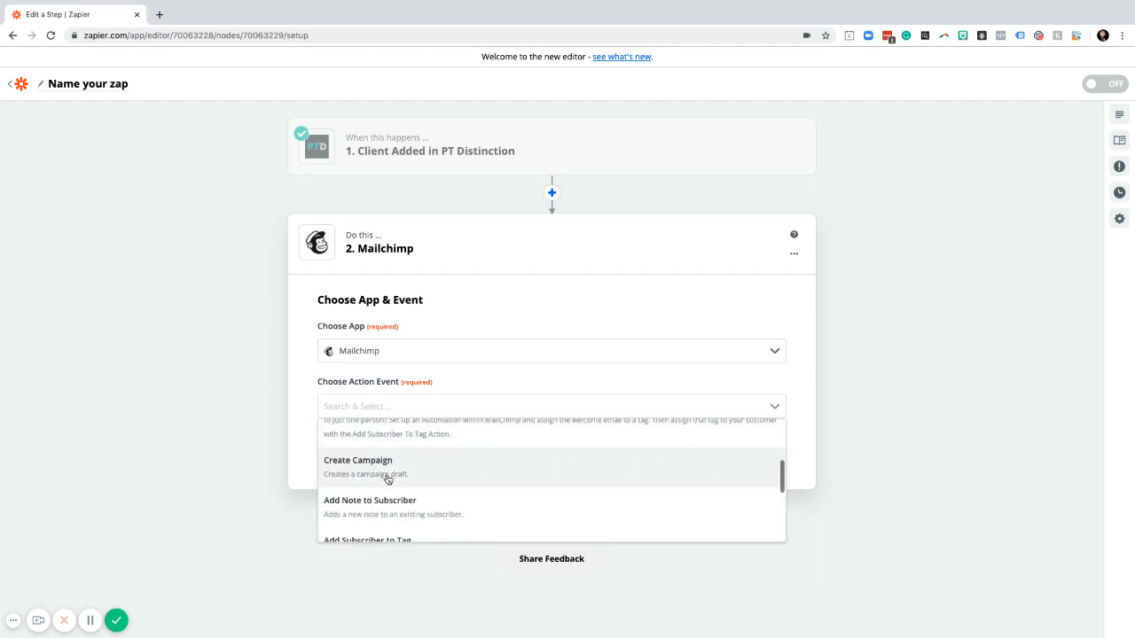
scroll(413, 479, down, 2)
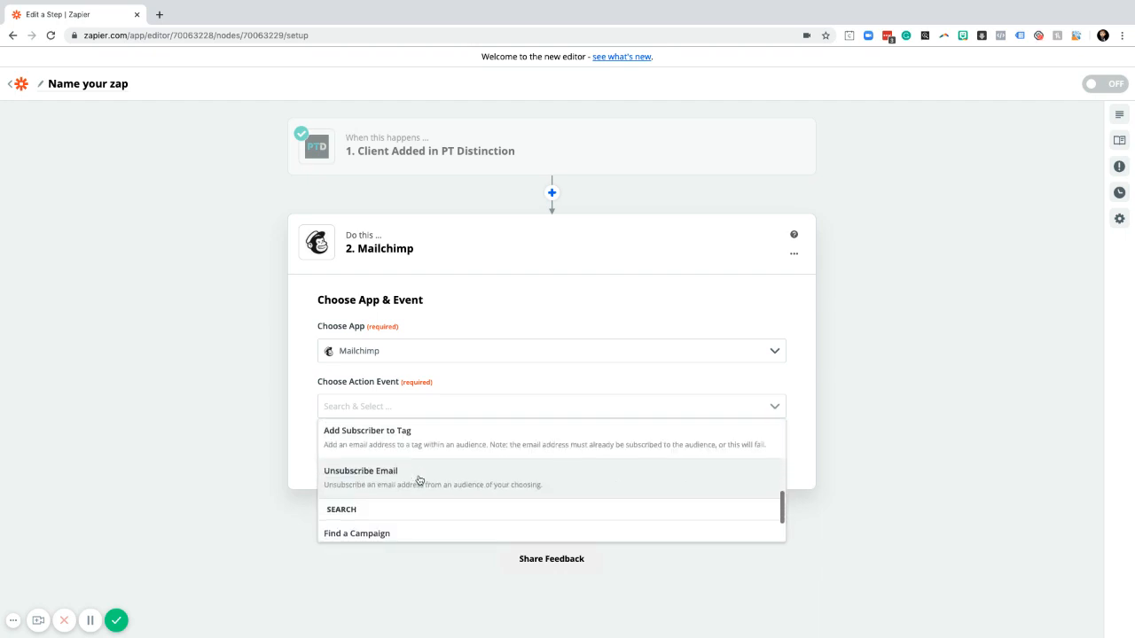
scroll(419, 479, down, 1)
scroll(421, 481, up, 5)
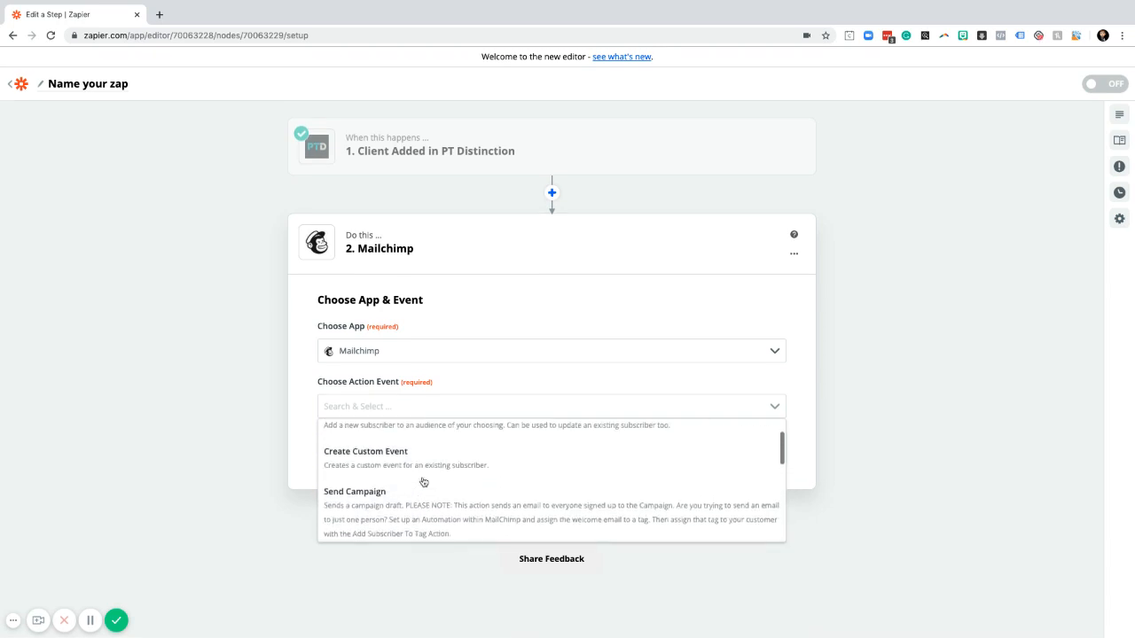
scroll(423, 481, up, 1)
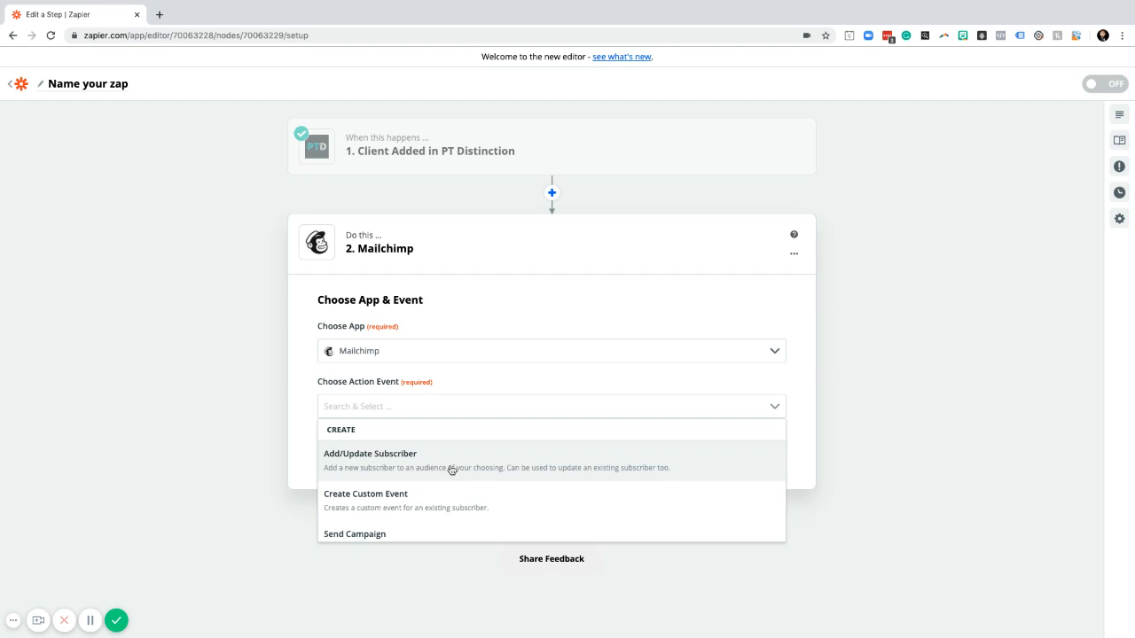
scroll(438, 463, down, 1)
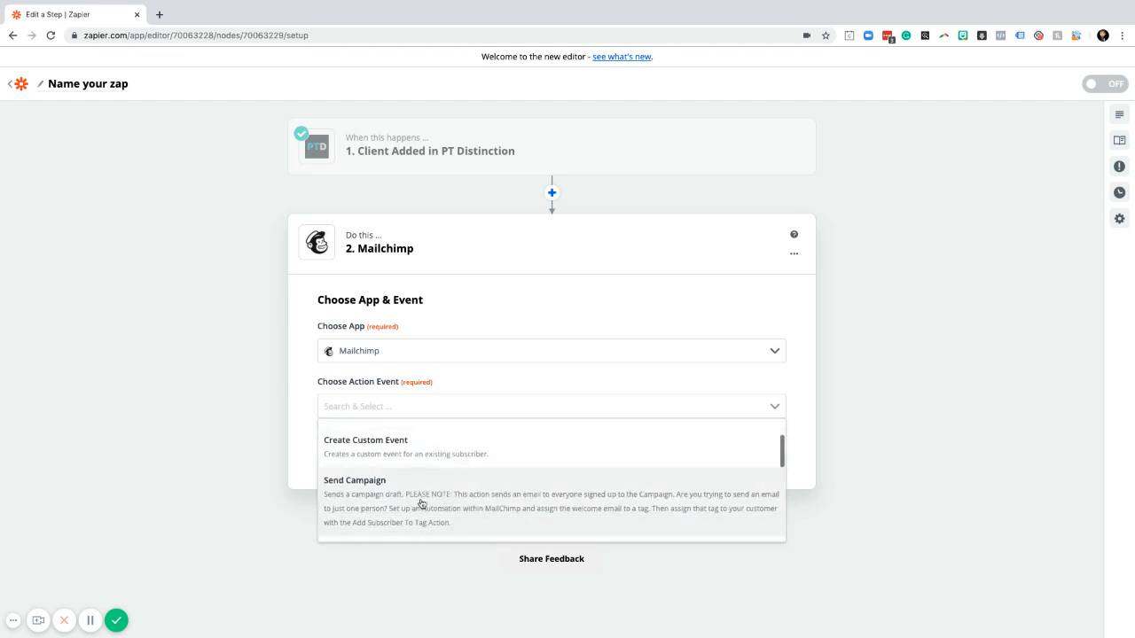
scroll(424, 497, up, 1)
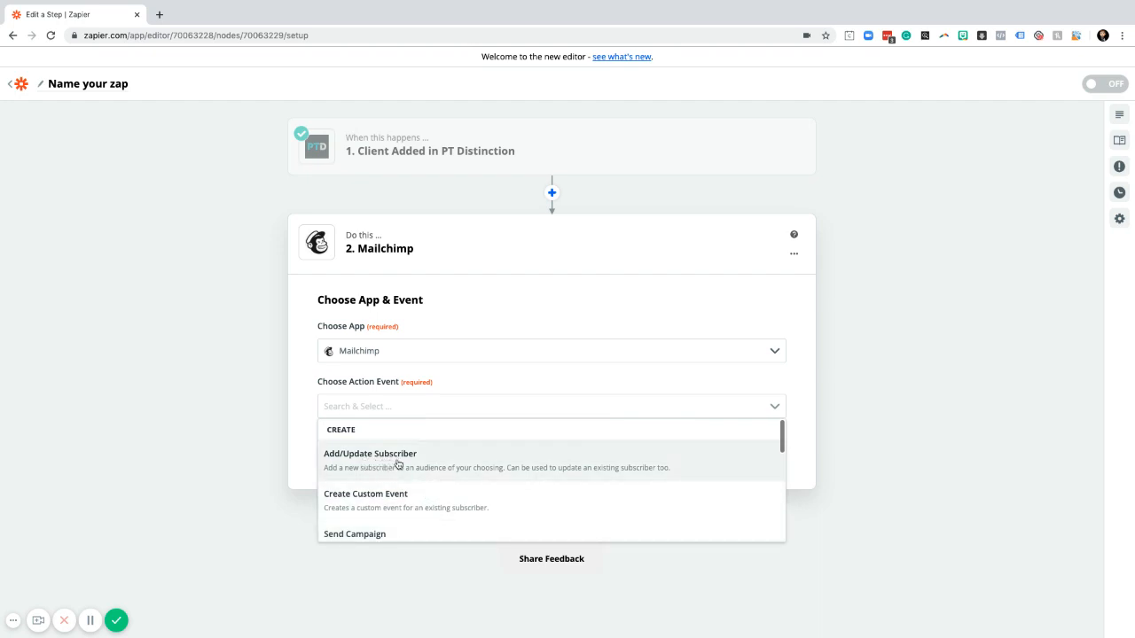
click(400, 464)
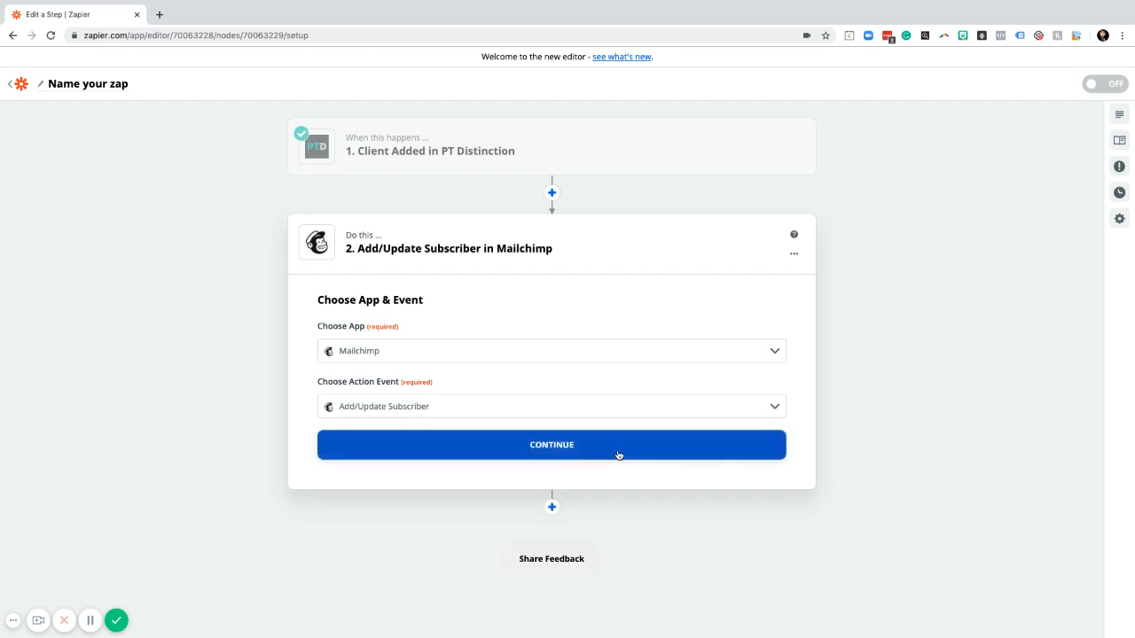
click(565, 453)
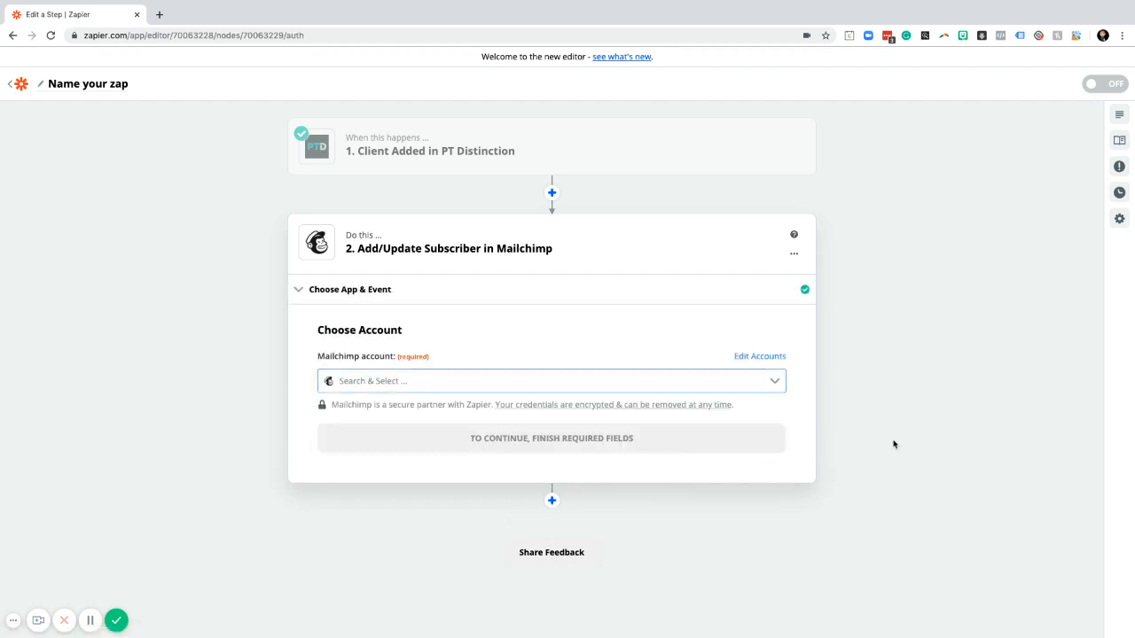
Connect the Mailchimp action to the FIT365 Online Coaching account and continue to the subscriber settings.
click(768, 382)
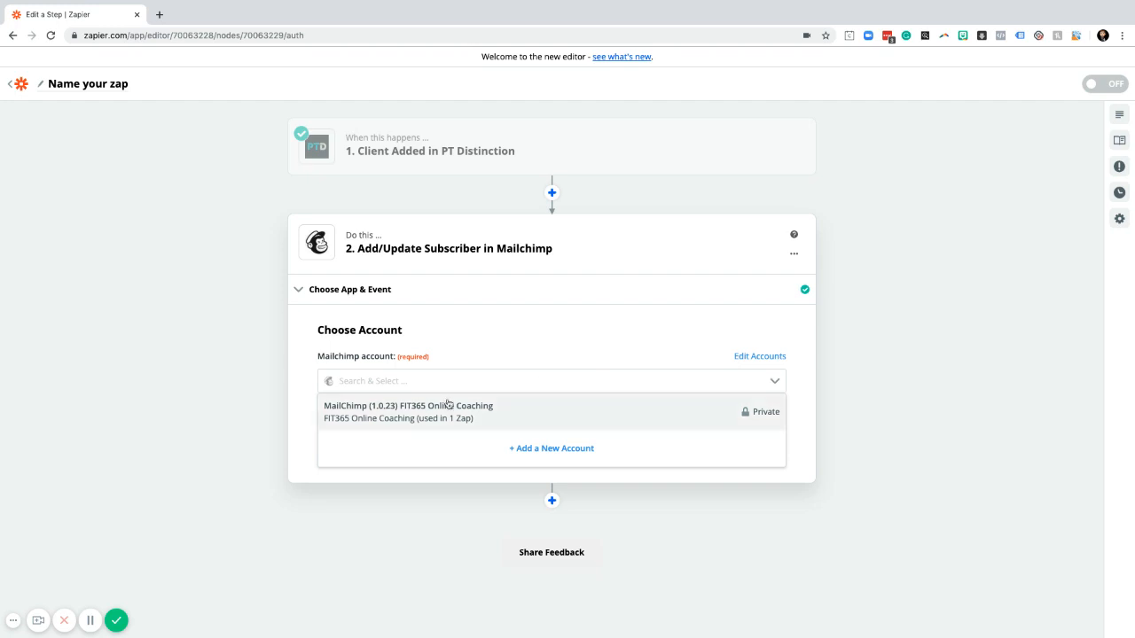
click(417, 417)
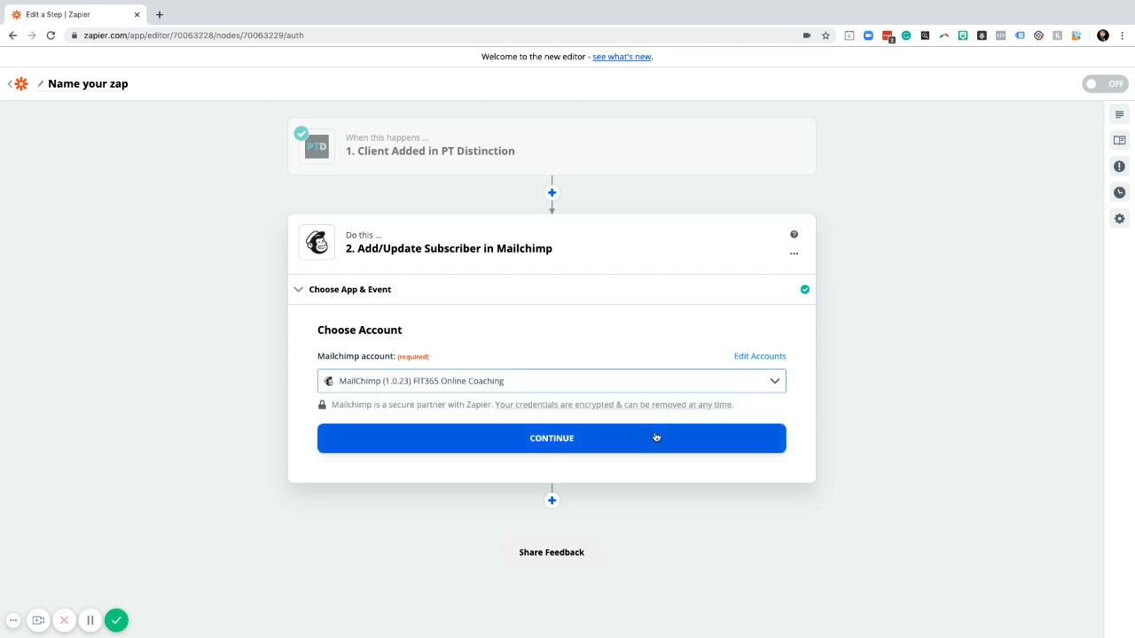
click(551, 439)
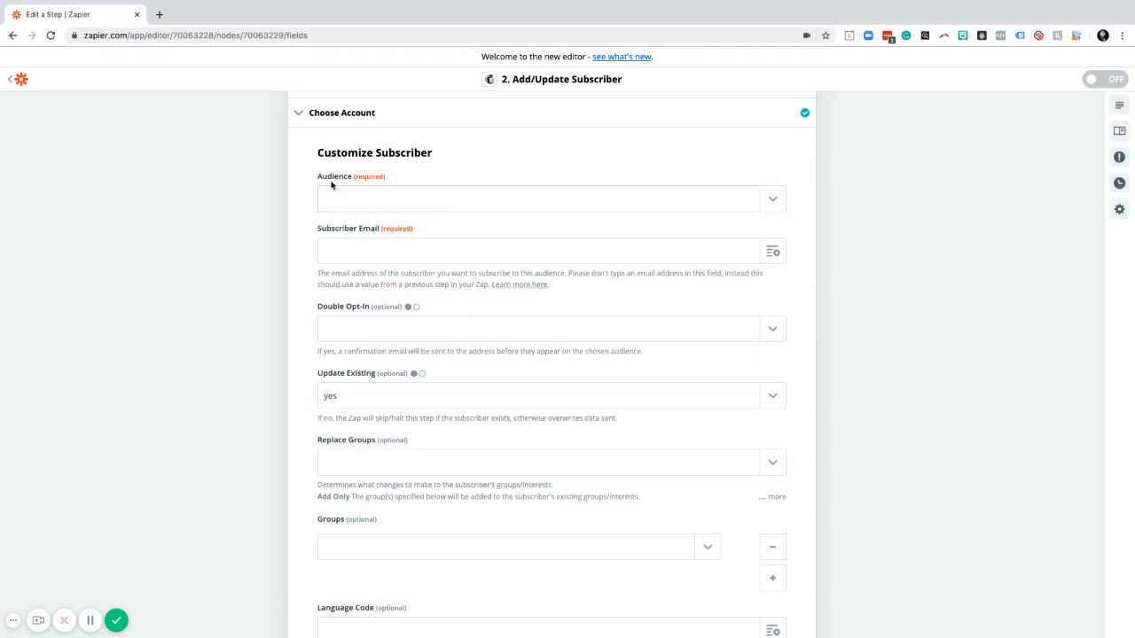
Set the audience to PTD Ninja 101 and map Subscriber Email to the Email value from the Client Added trigger.
click(771, 200)
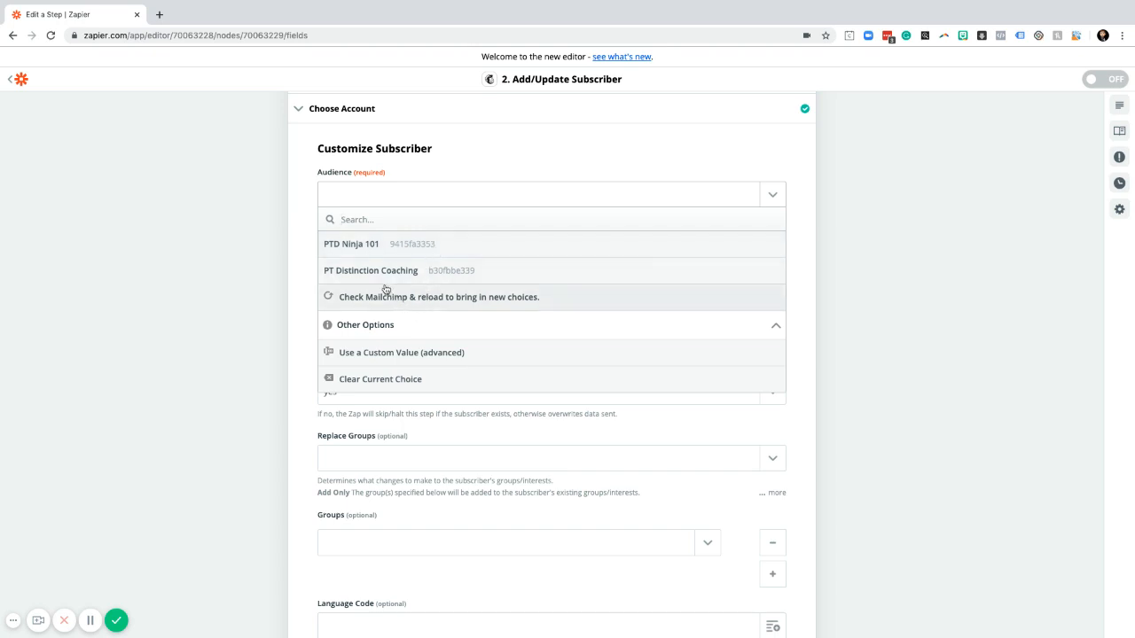
click(360, 249)
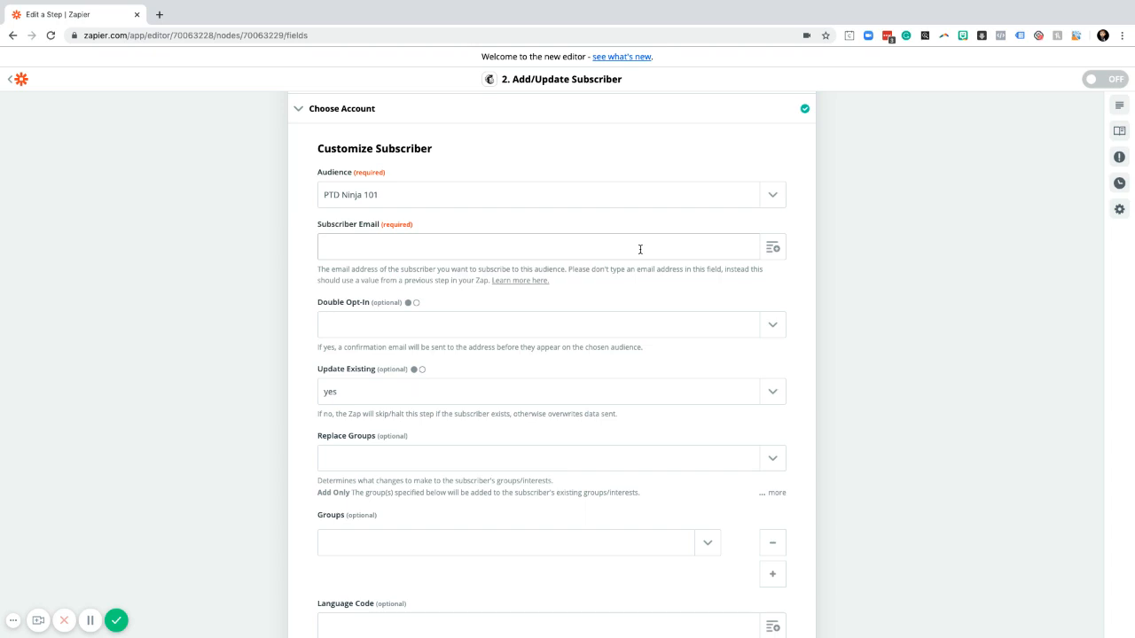
click(773, 250)
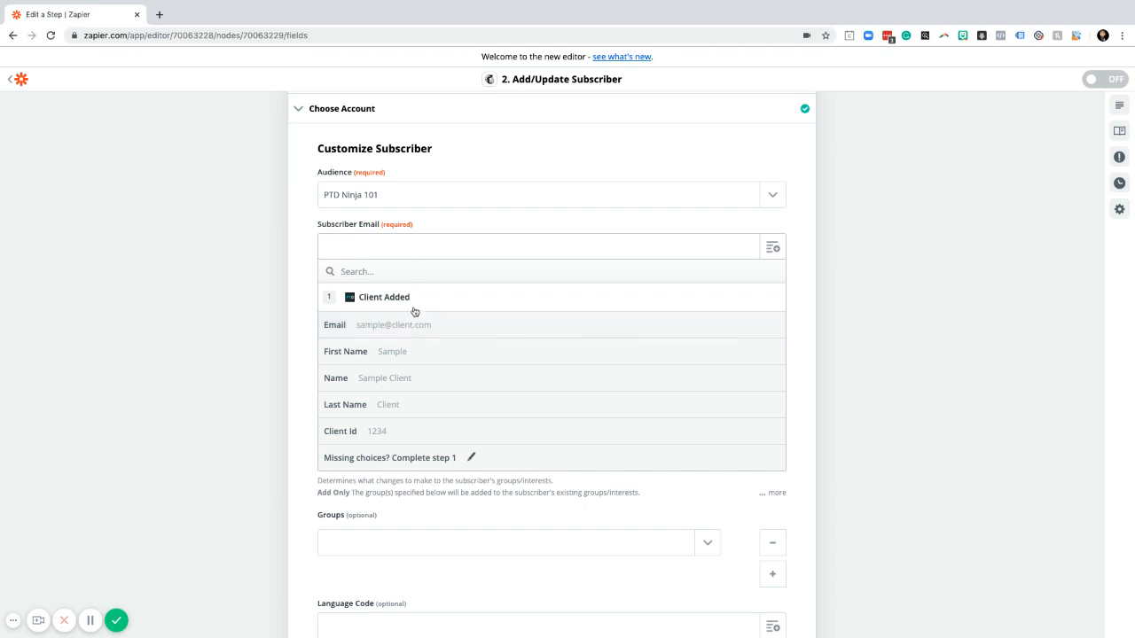
click(347, 328)
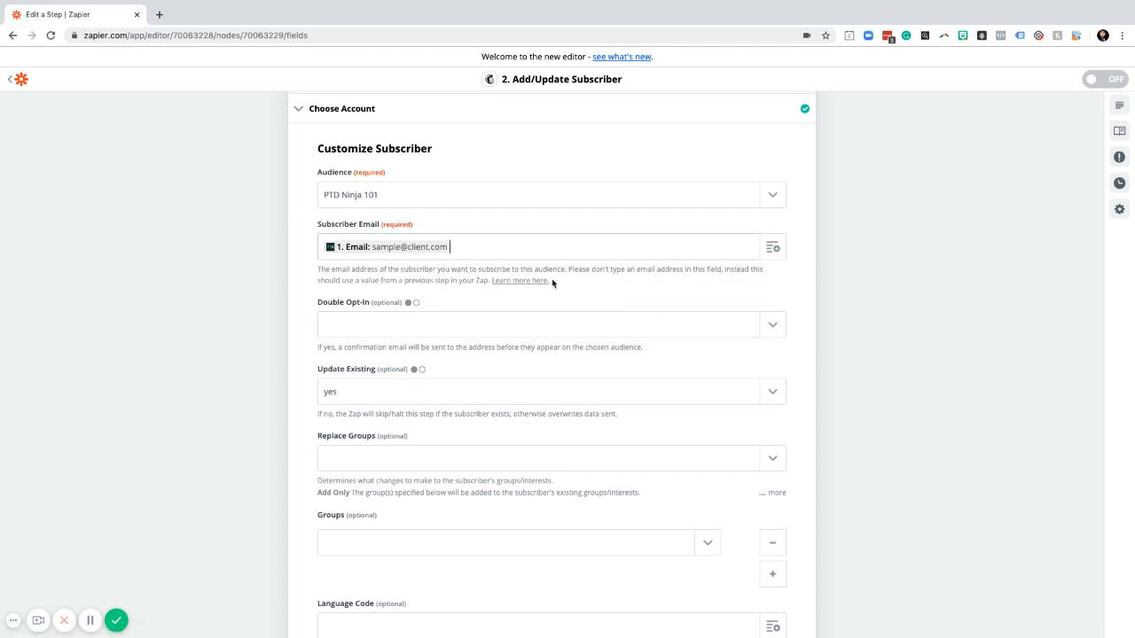
Check the optional subscriber fields, leave Double Opt-In empty, and accept the subscriber settings.
scroll(800, 325, down, 1)
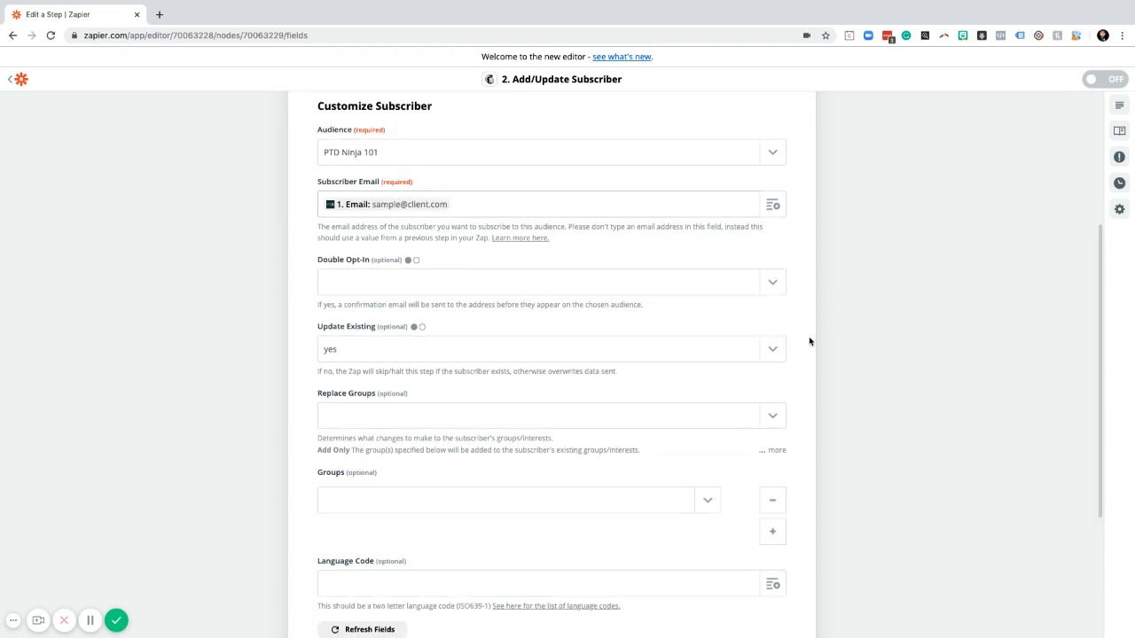
click(776, 289)
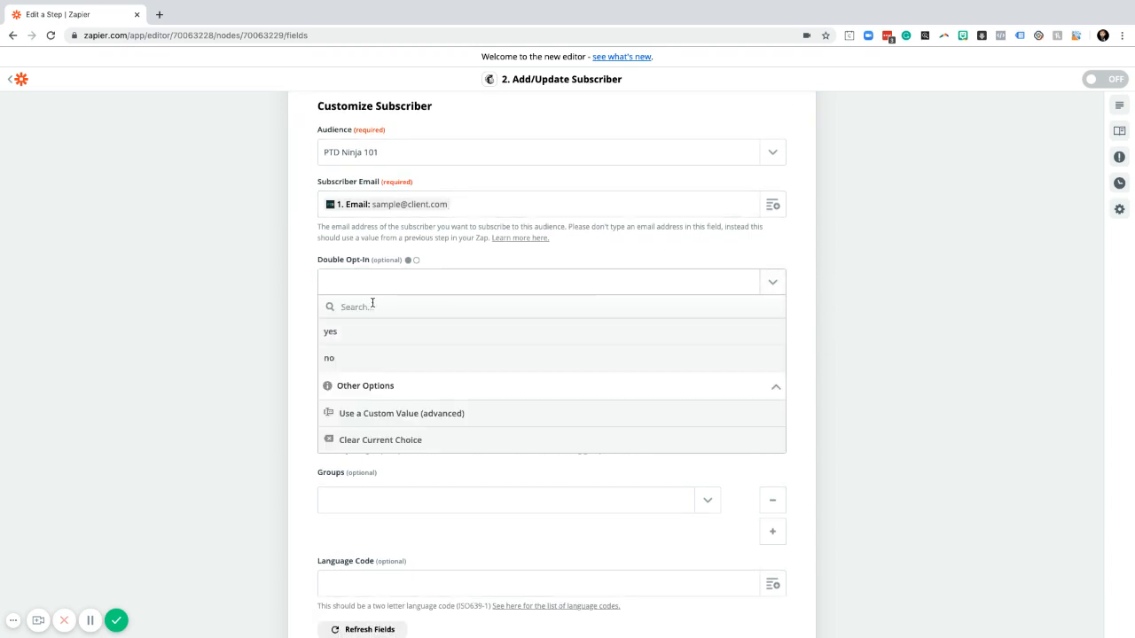
click(773, 284)
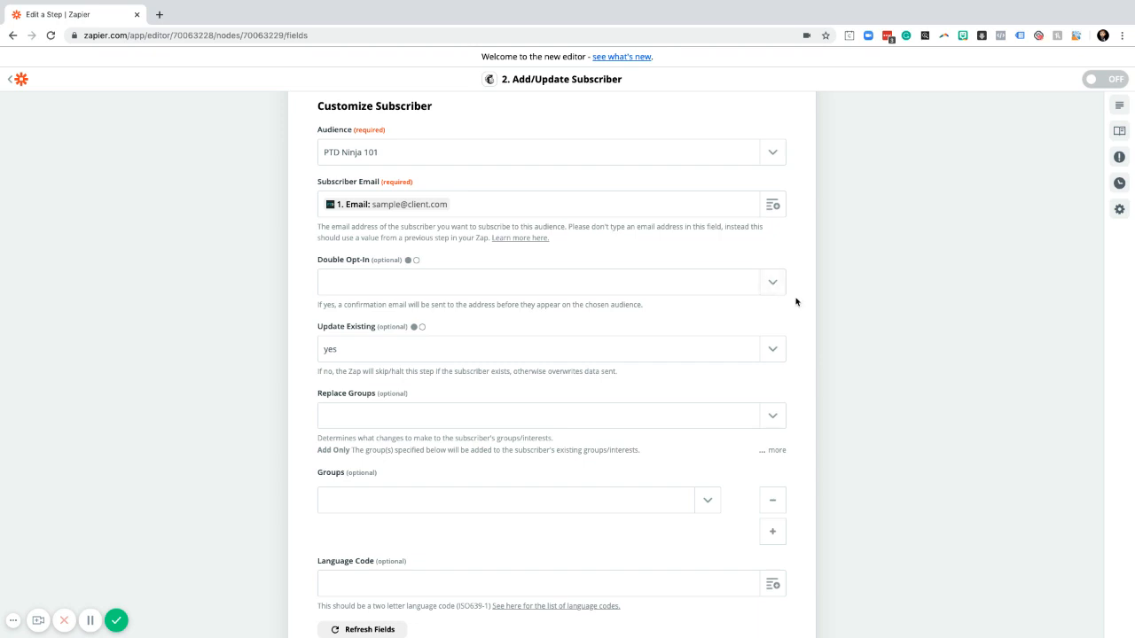
scroll(789, 301, down, 1)
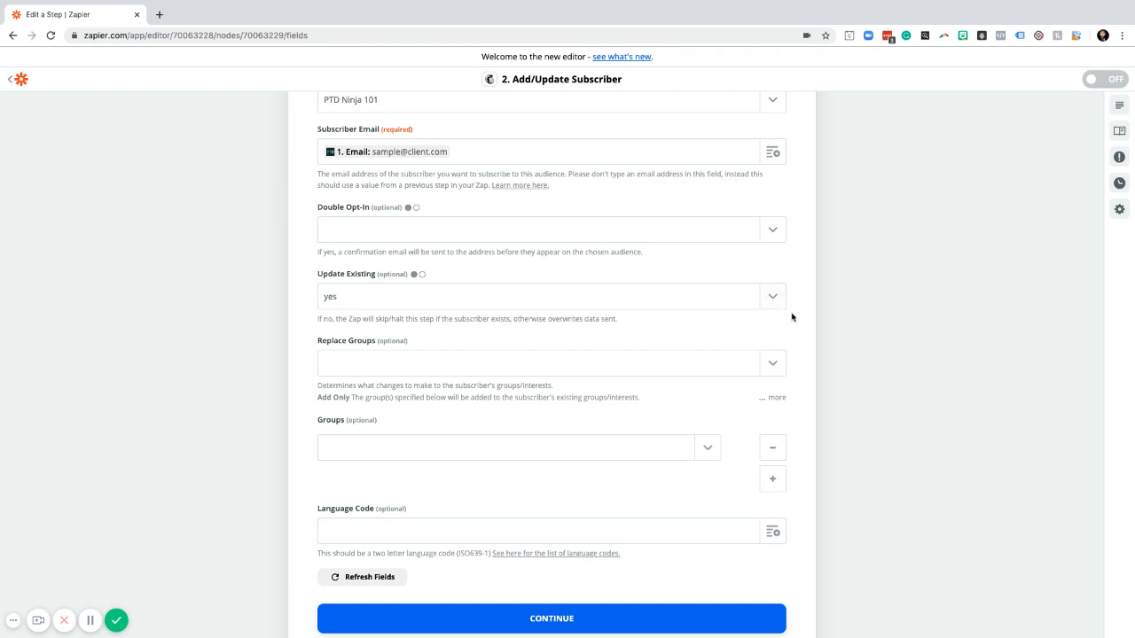
scroll(791, 315, down, 1)
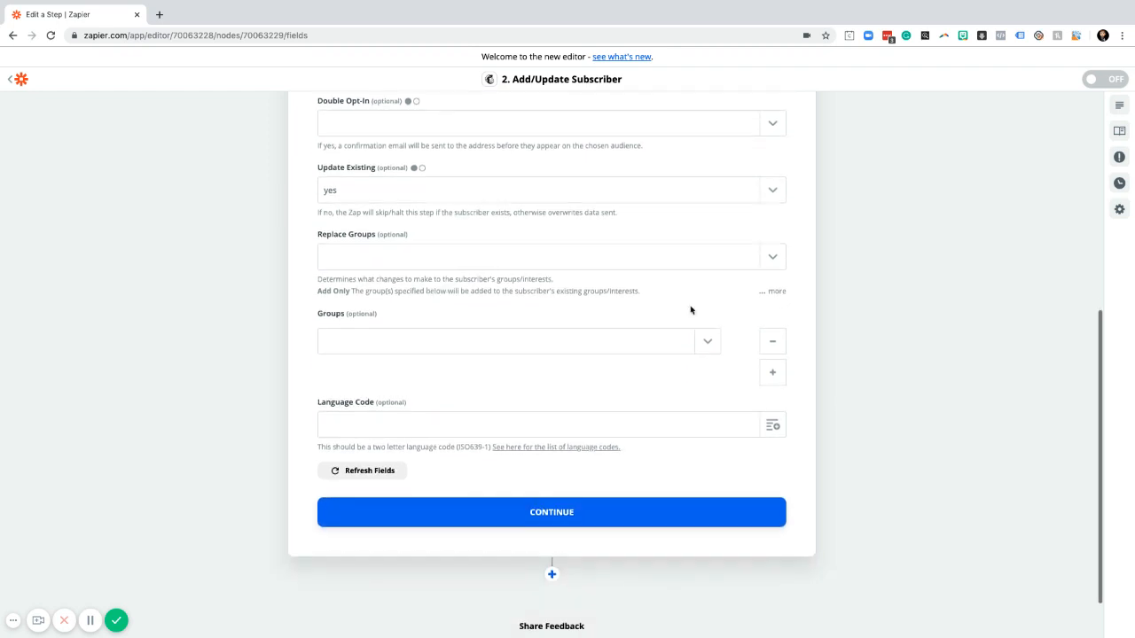
scroll(494, 211, down, 2)
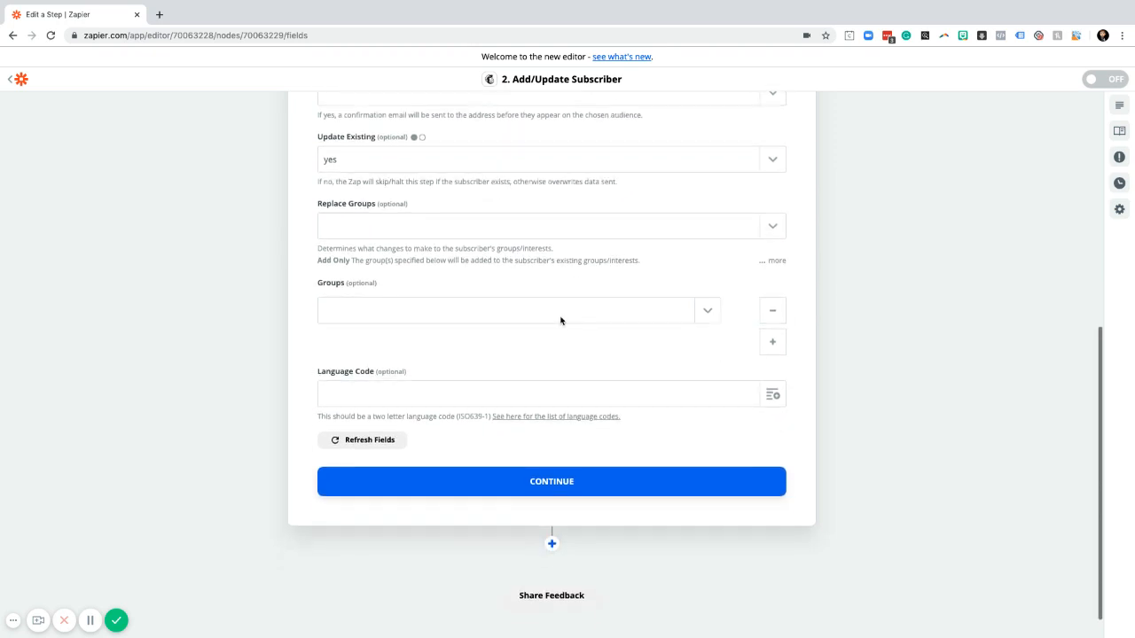
click(552, 487)
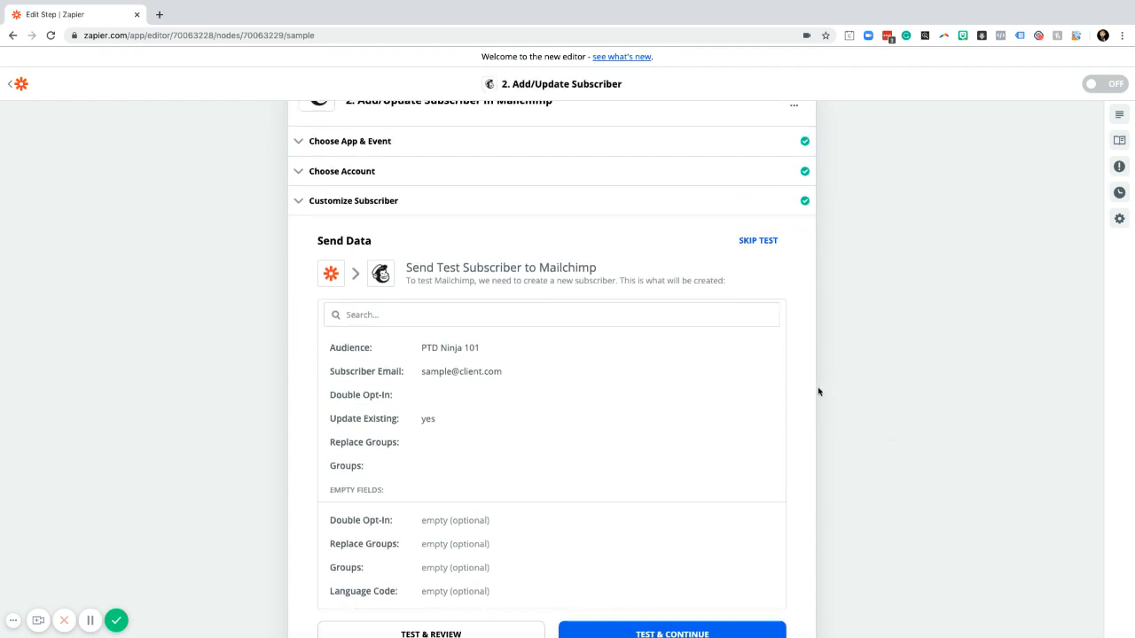
Skip sending the test subscriber to Mailchimp and turn the finished Zap on.
scroll(815, 391, down, 2)
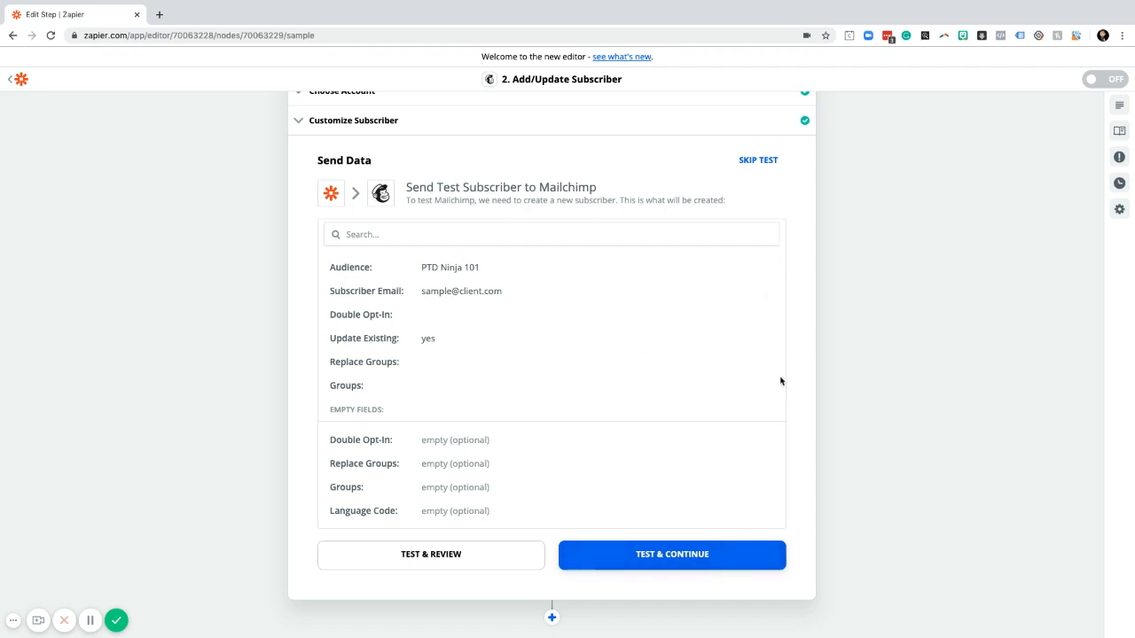
scroll(780, 292, up, 2)
click(764, 234)
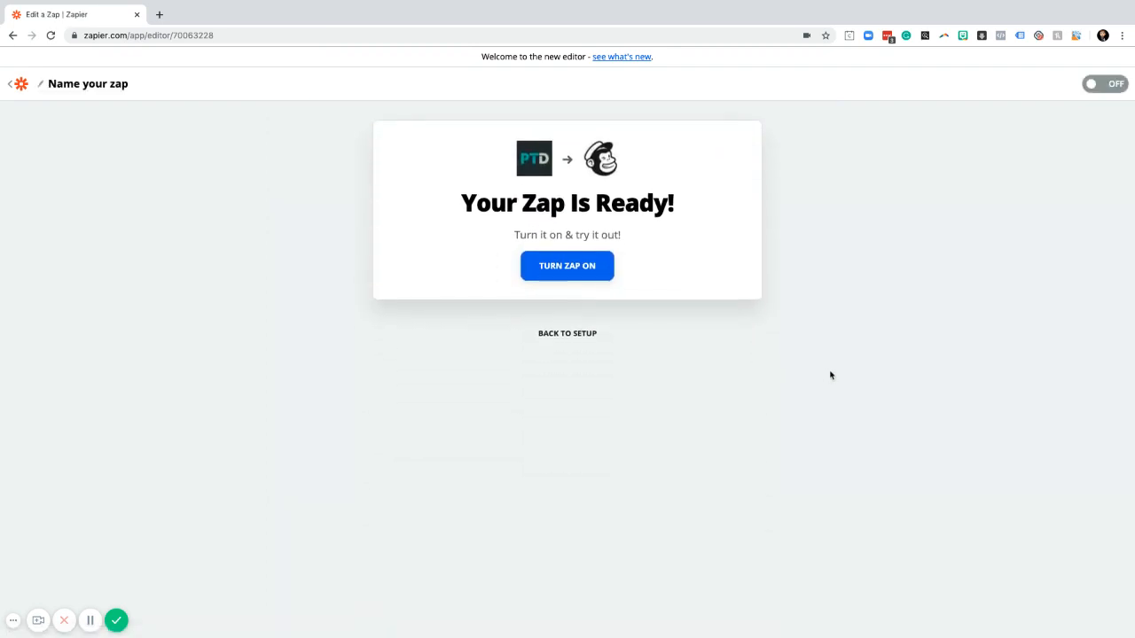
click(576, 273)
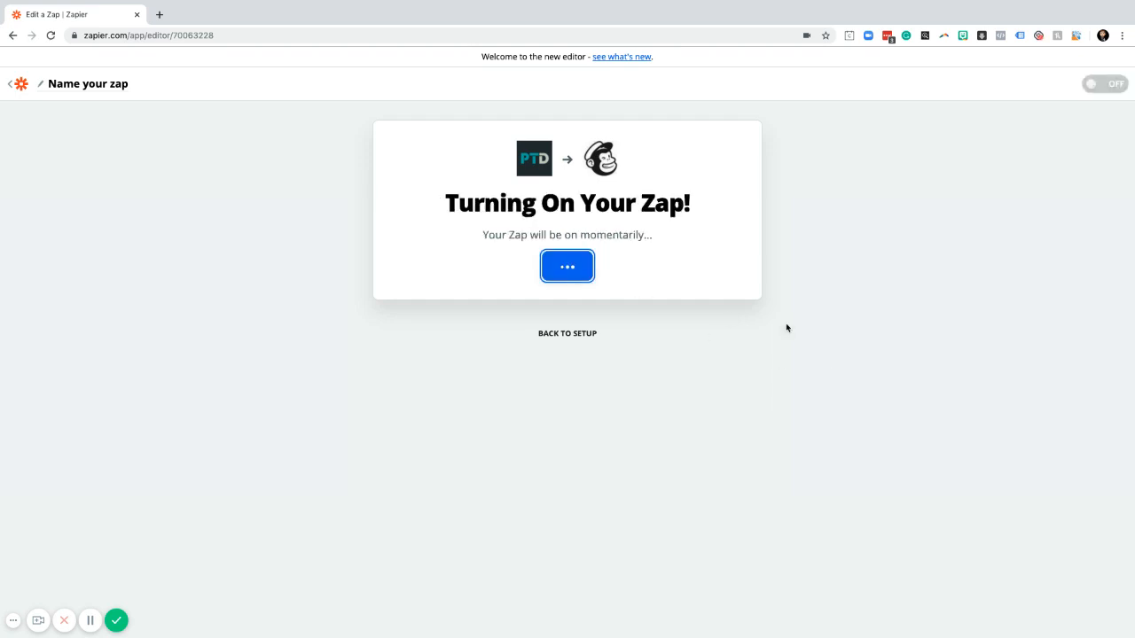